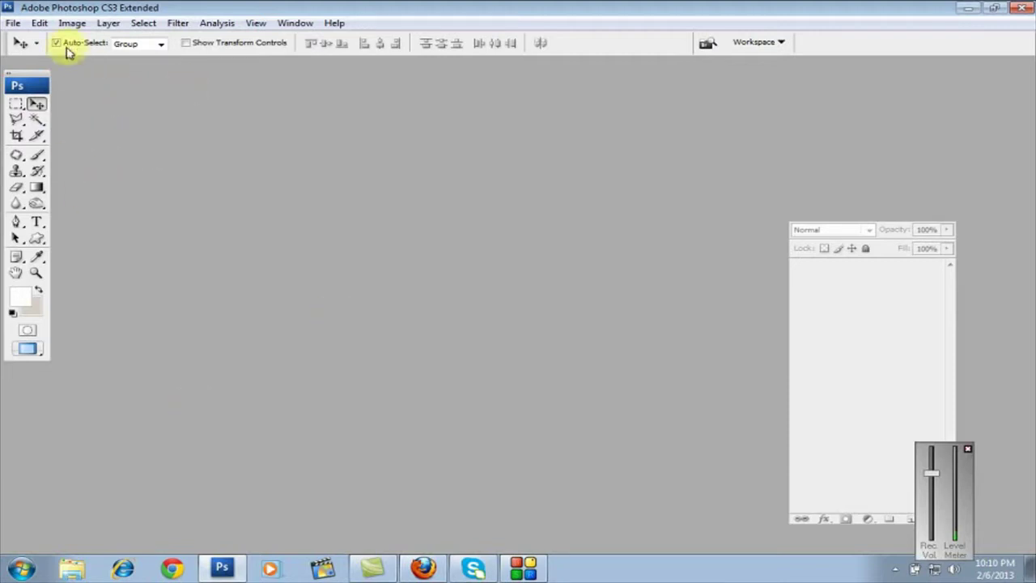
- Open the first portrait JPEG in the folder as a new document
click(13, 25)
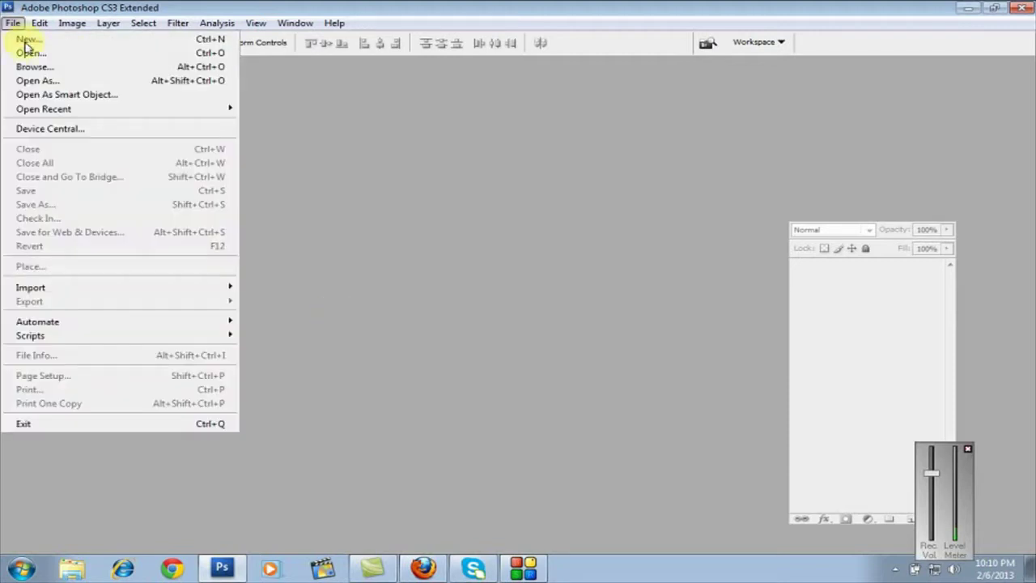
click(25, 51)
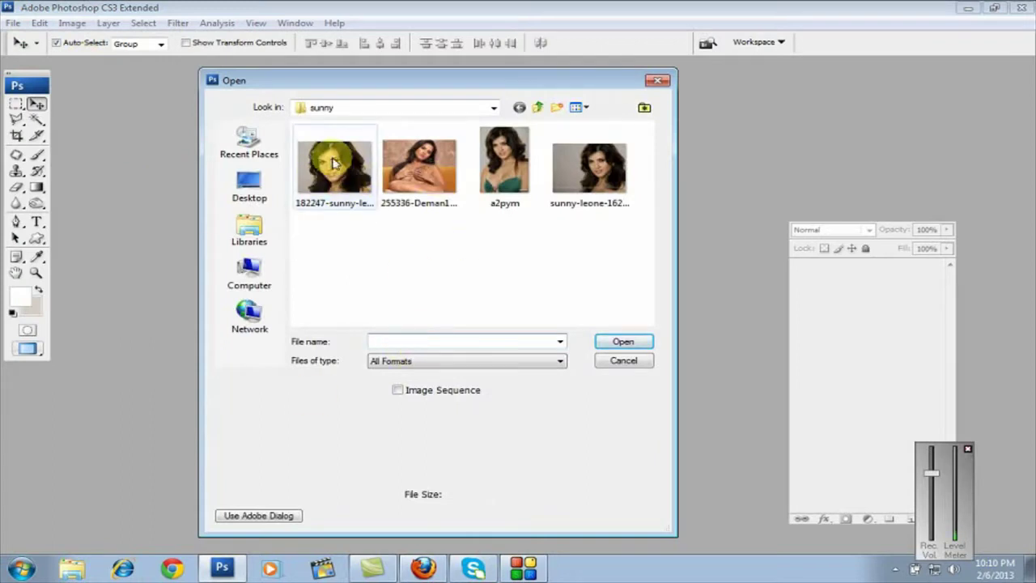
click(333, 162)
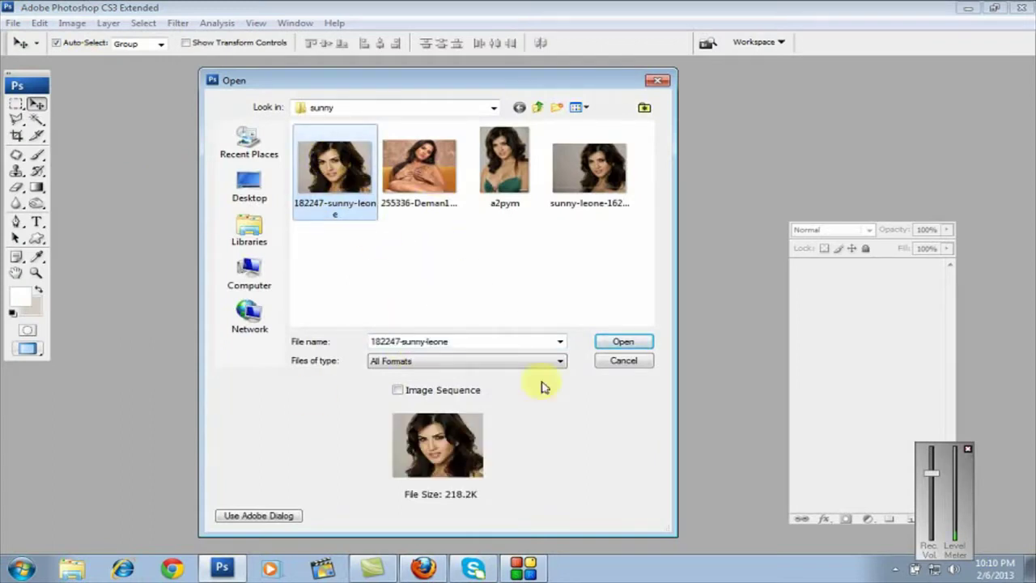
click(615, 343)
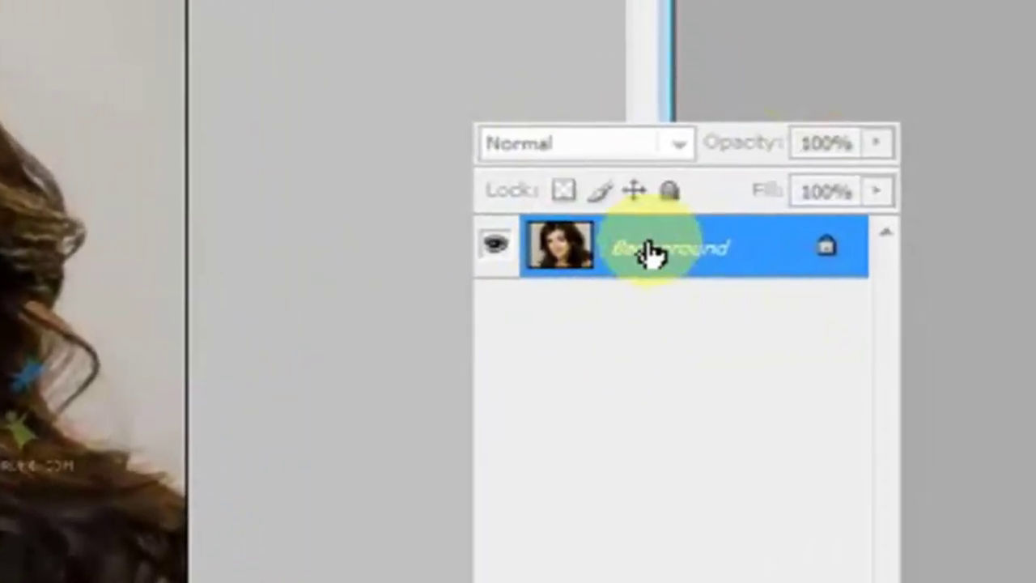
- Duplicate the Background layer into 'Background copy' and keep the copy layer active
right_click(652, 253)
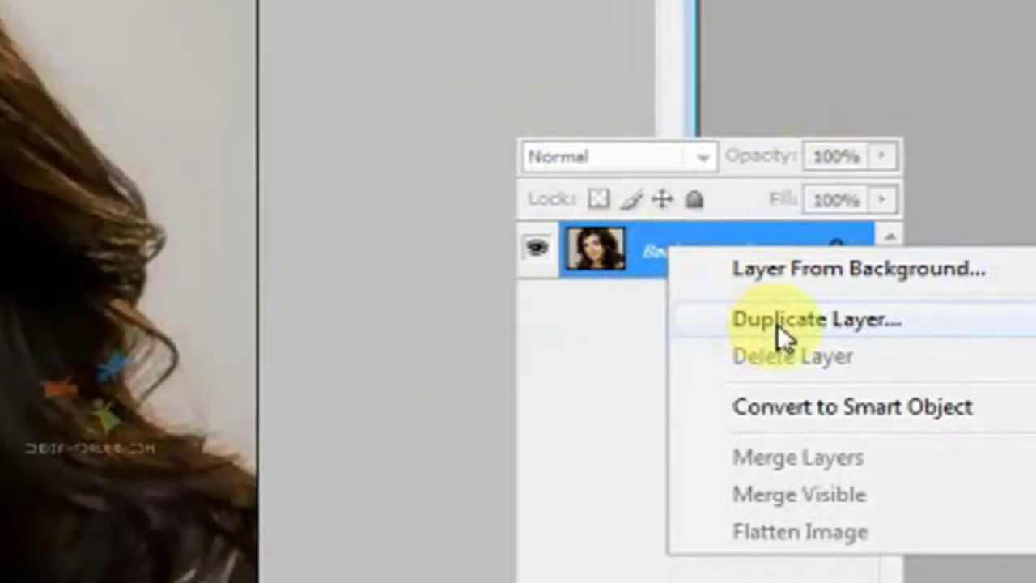
click(738, 339)
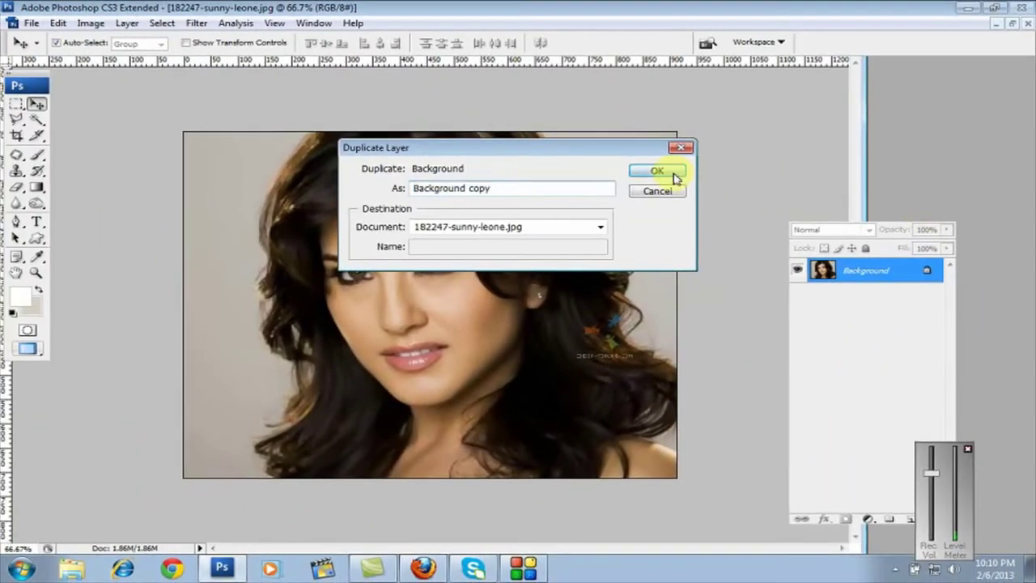
click(582, 145)
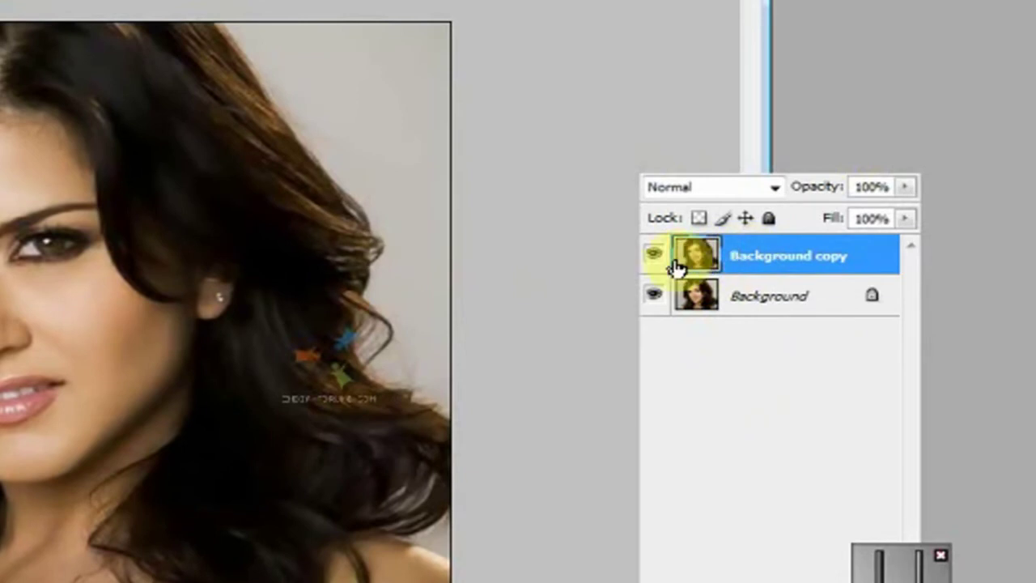
click(762, 314)
click(786, 264)
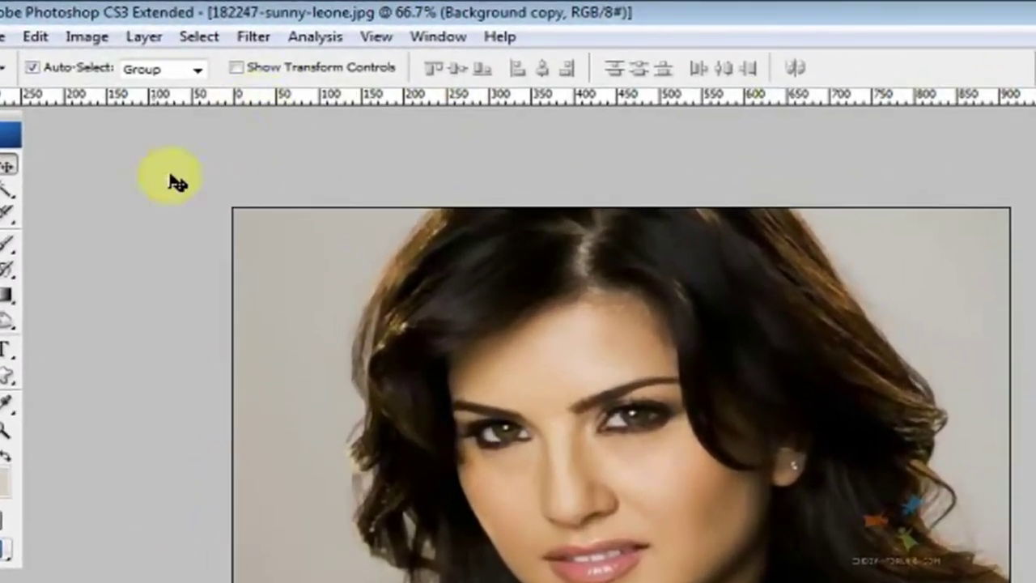
- Desaturate the Background copy layer to greyscale, undoing an accidental layer move
click(97, 42)
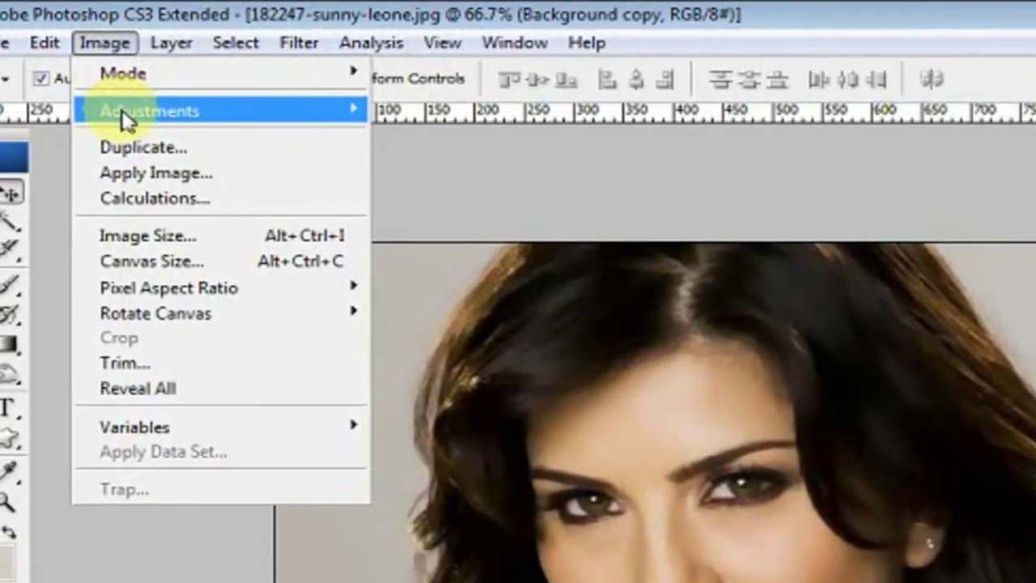
mouse_move(117, 101)
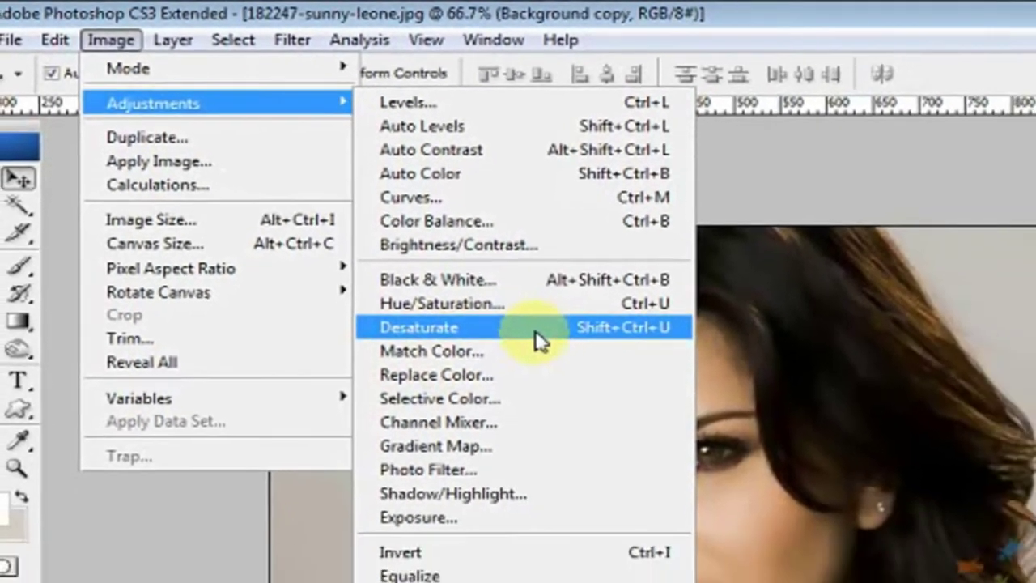
click(535, 332)
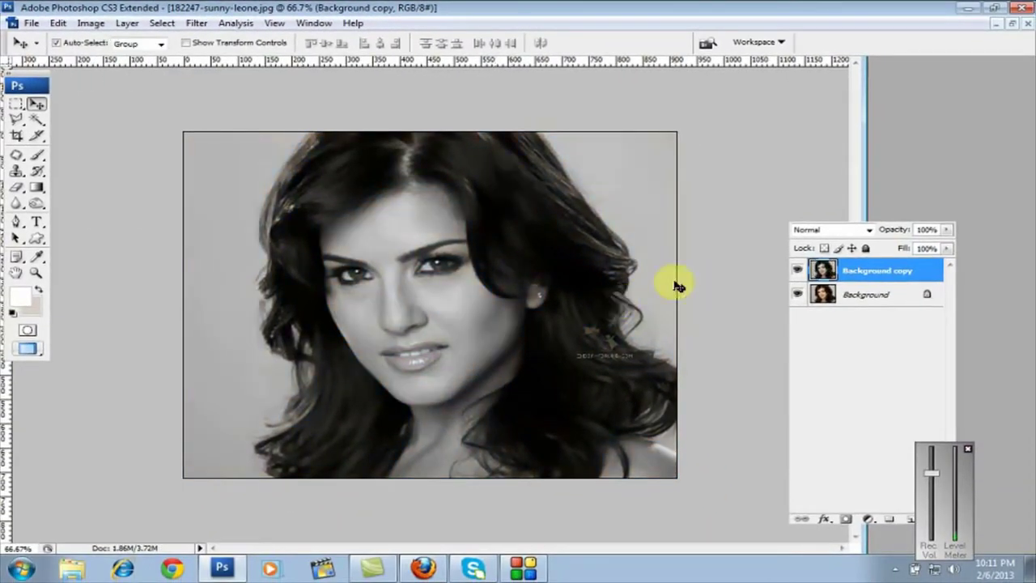
drag(481, 265, 500, 335)
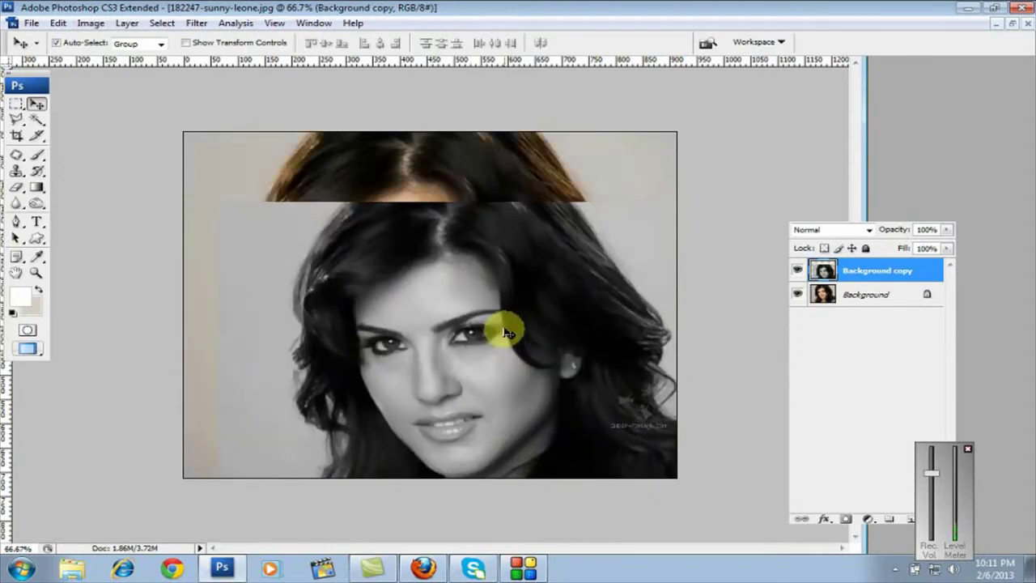
key(ctrl+z)
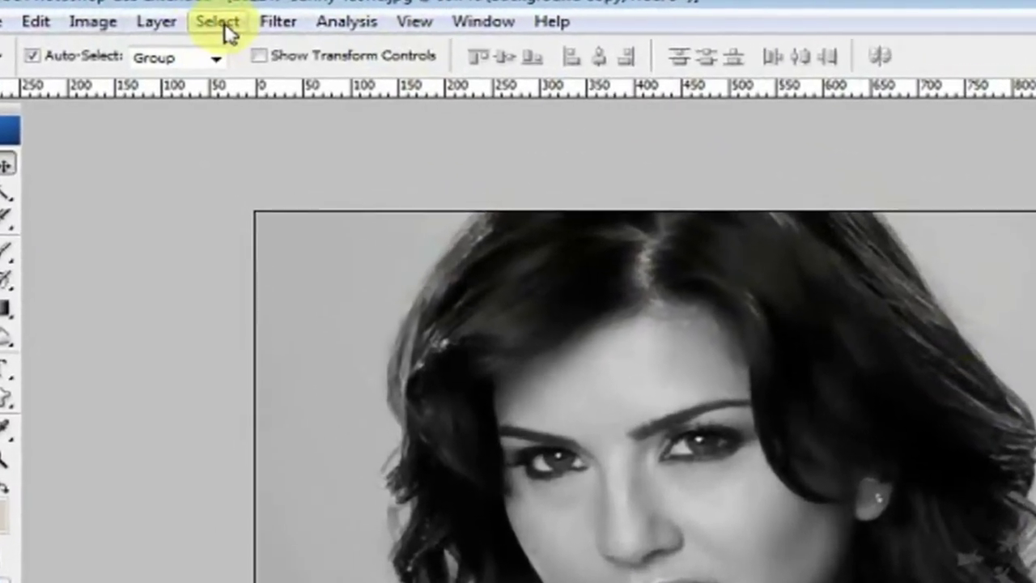
- Apply a Gaussian Blur with a 4-pixel radius to the greyscale copy layer
click(270, 25)
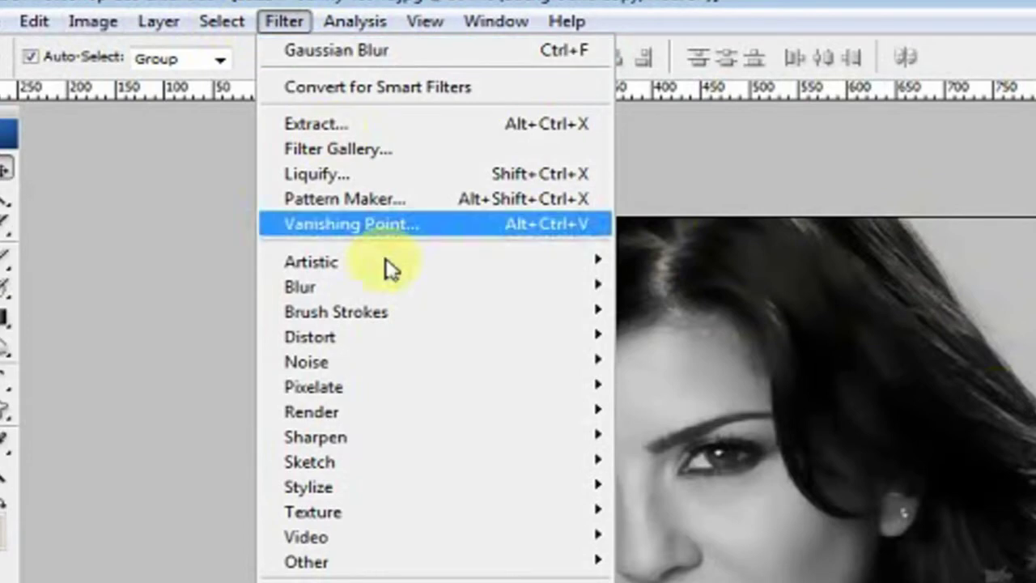
mouse_move(348, 291)
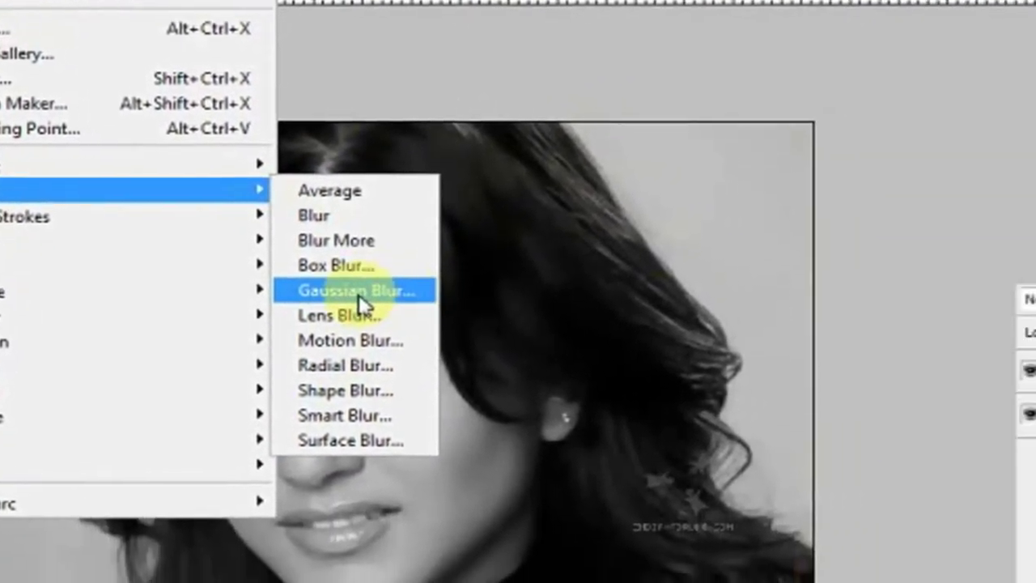
click(359, 293)
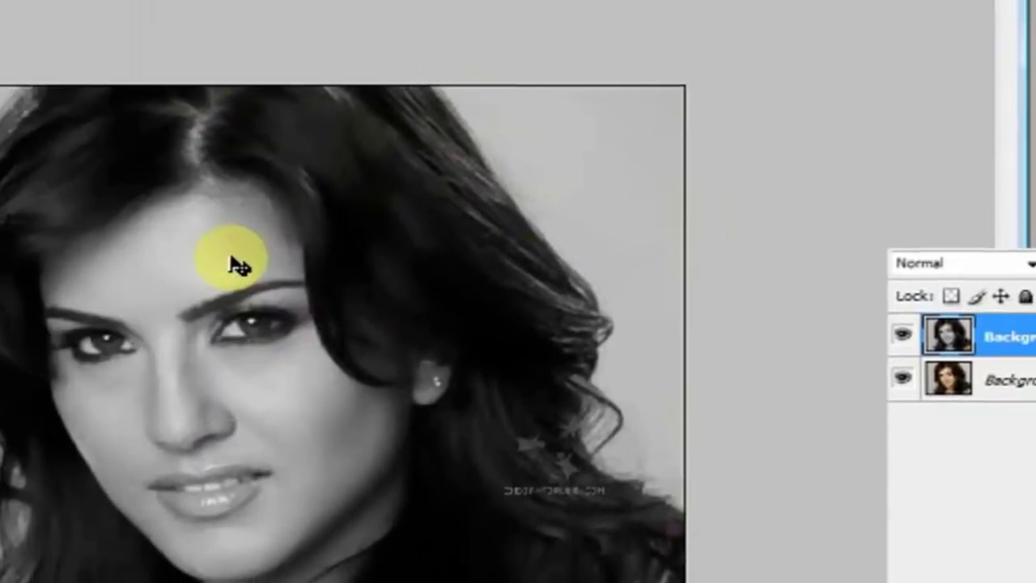
drag(666, 51, 569, 39)
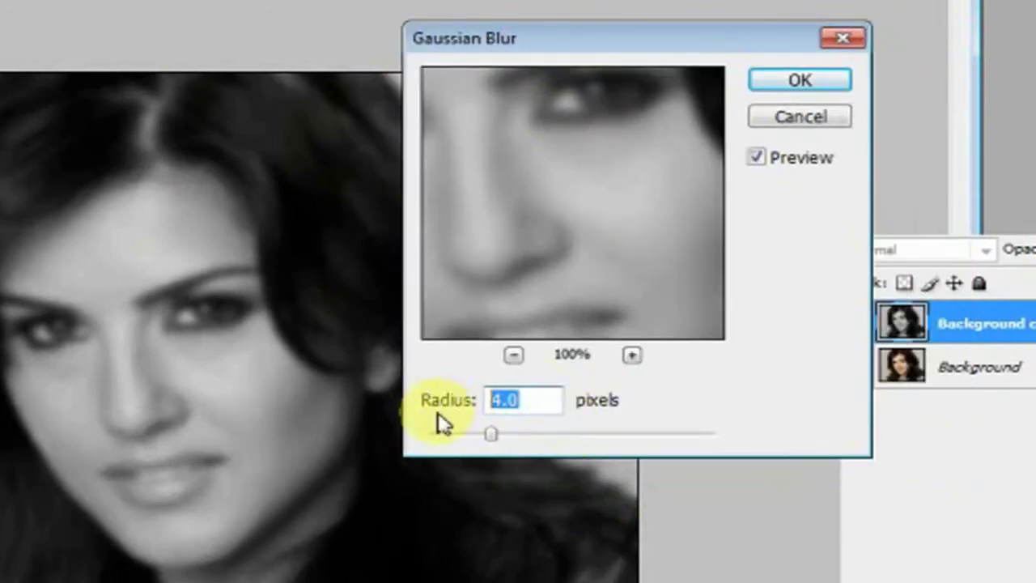
text(4)
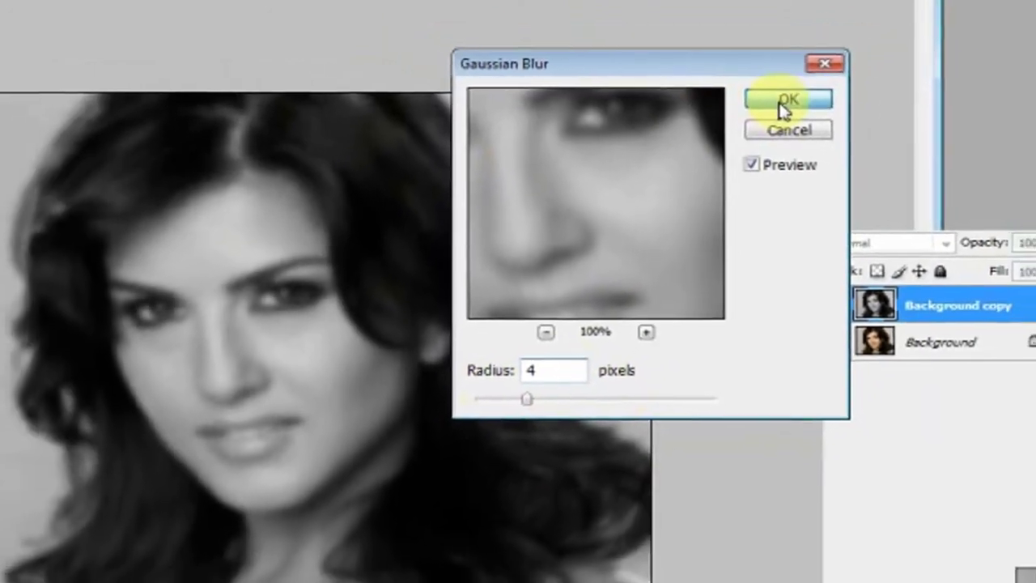
click(789, 85)
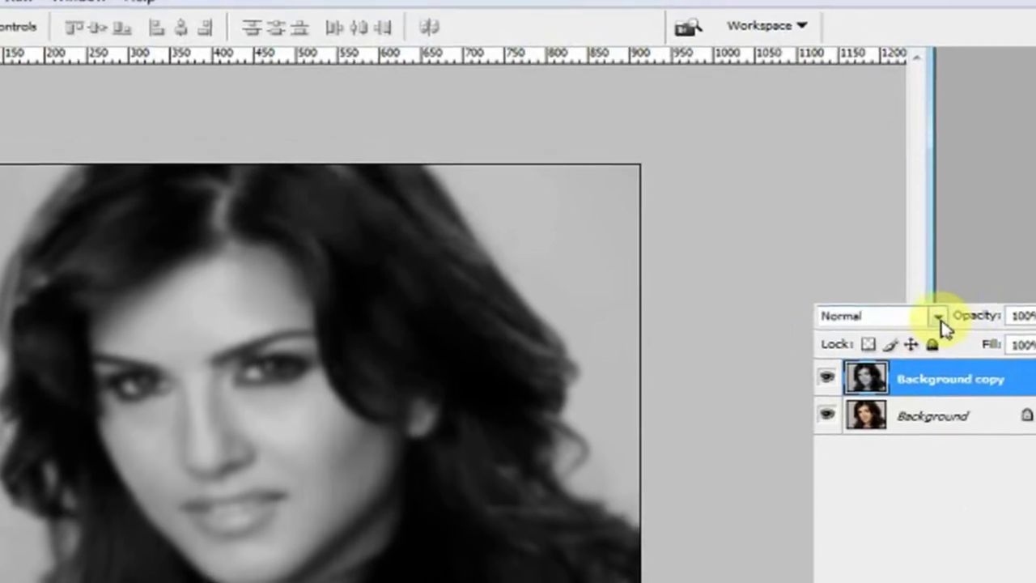
- Compare Overlay and Hard Light on the blurred copy, settling on Overlay blend mode
click(939, 317)
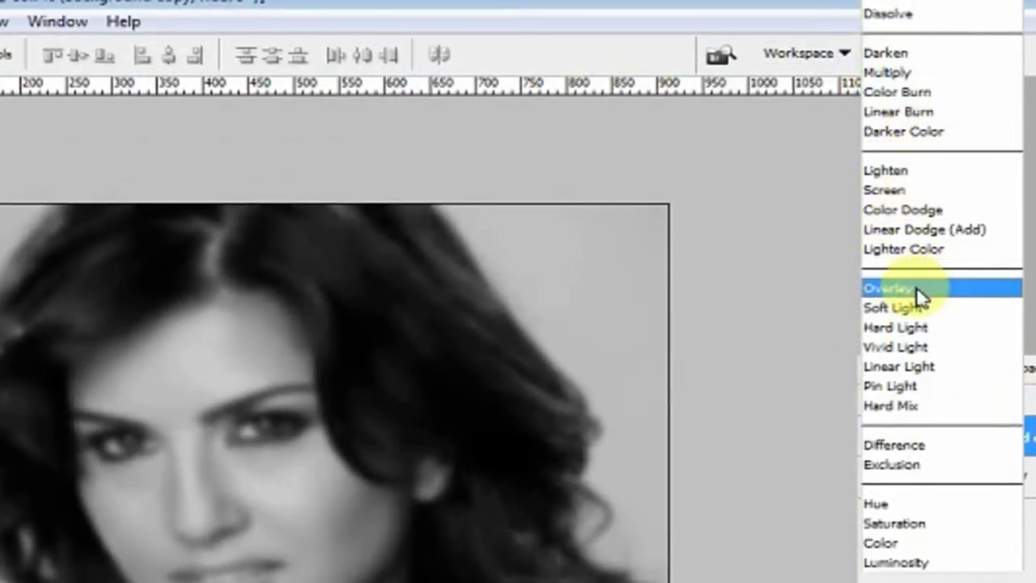
click(918, 290)
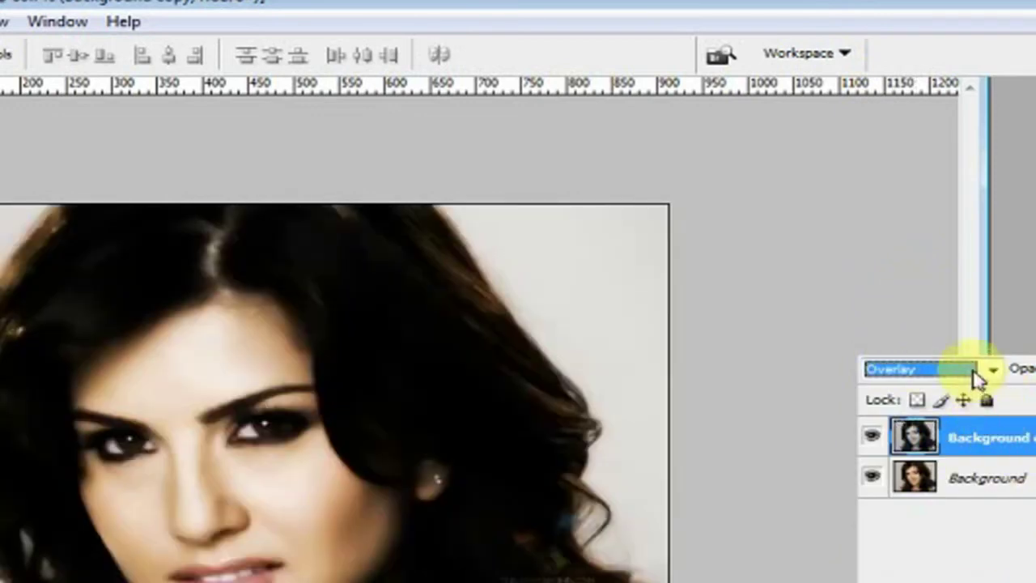
click(992, 369)
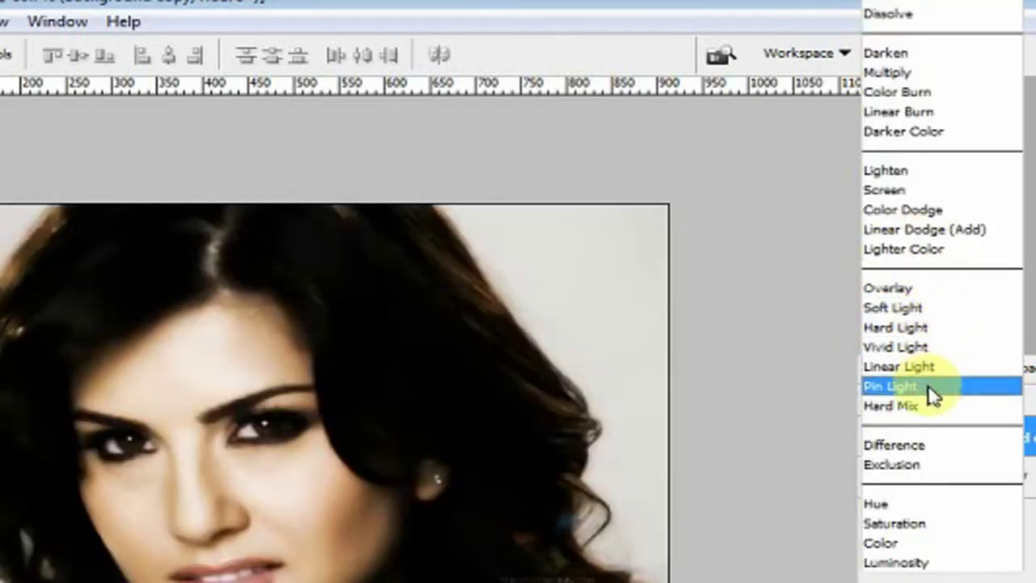
click(923, 328)
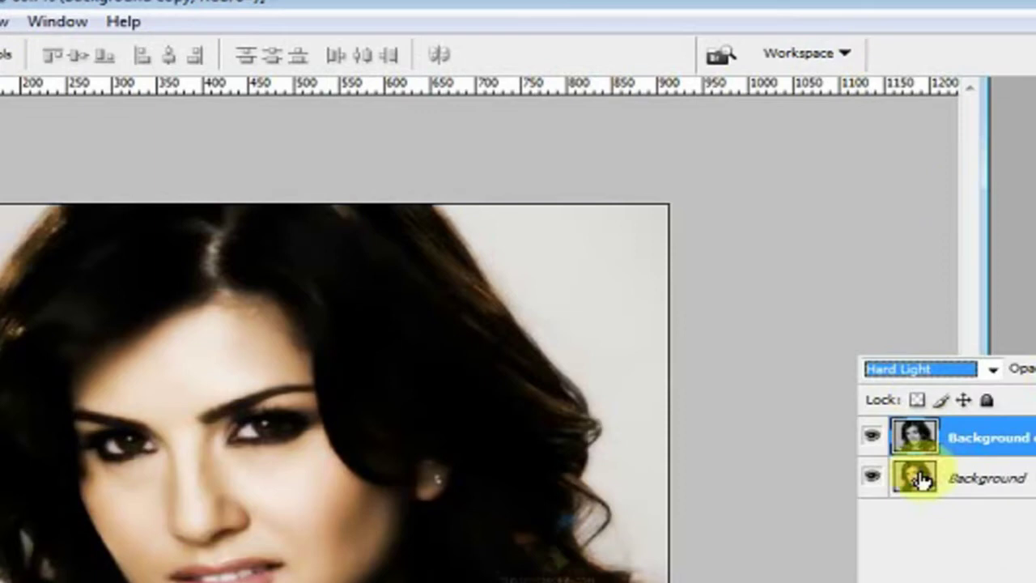
click(936, 377)
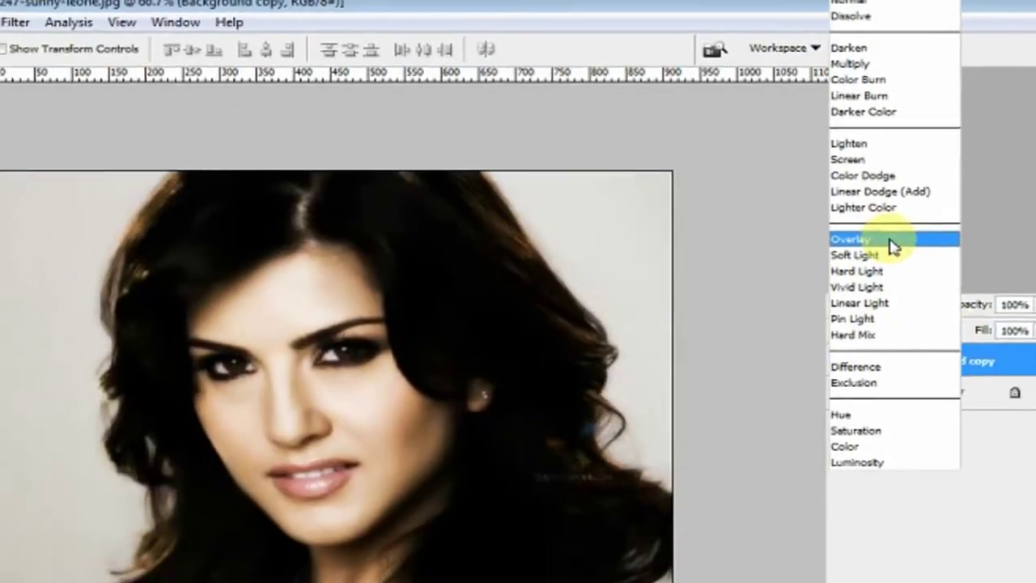
click(931, 289)
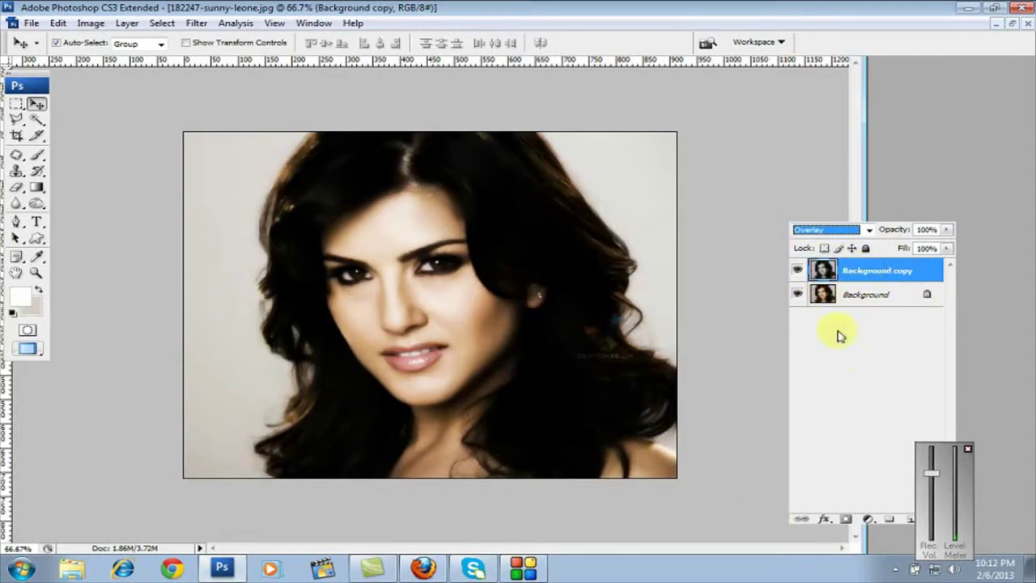
click(840, 368)
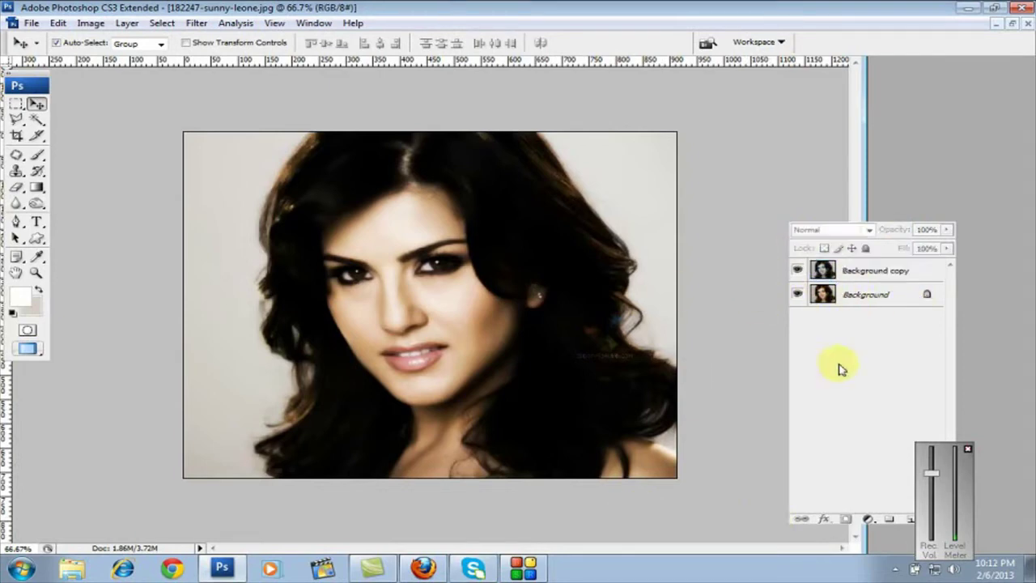
click(798, 271)
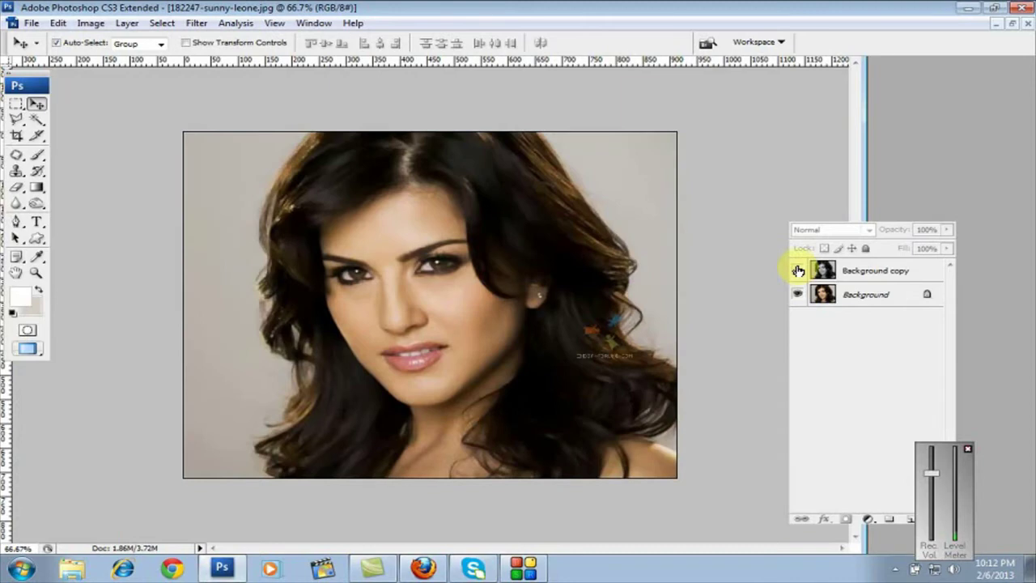
click(798, 270)
click(797, 272)
click(798, 272)
click(798, 272)
click(799, 272)
click(798, 272)
click(798, 272)
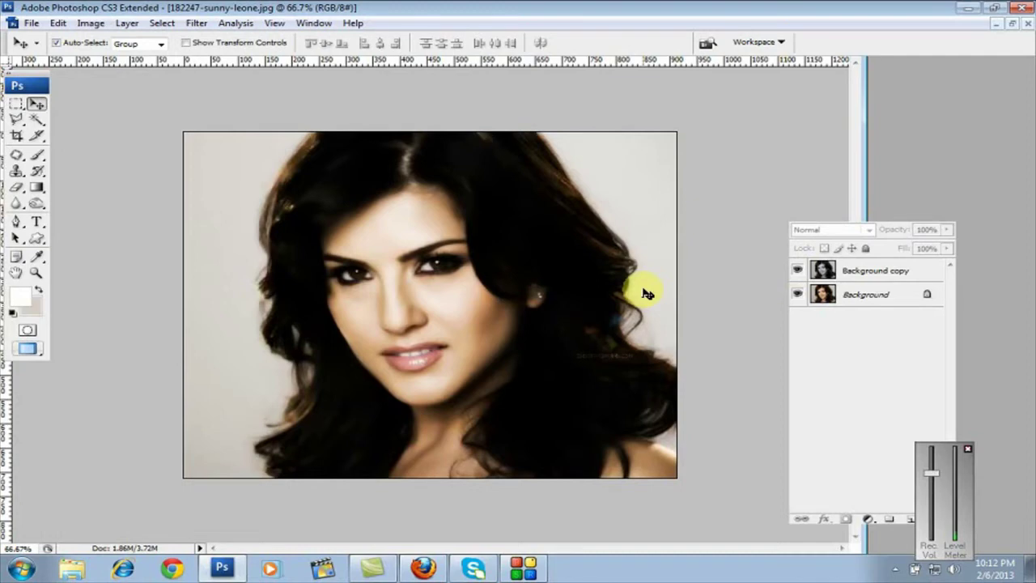
- Select the Background copy layer and bring up Hue/Saturation with Ctrl+U
click(90, 26)
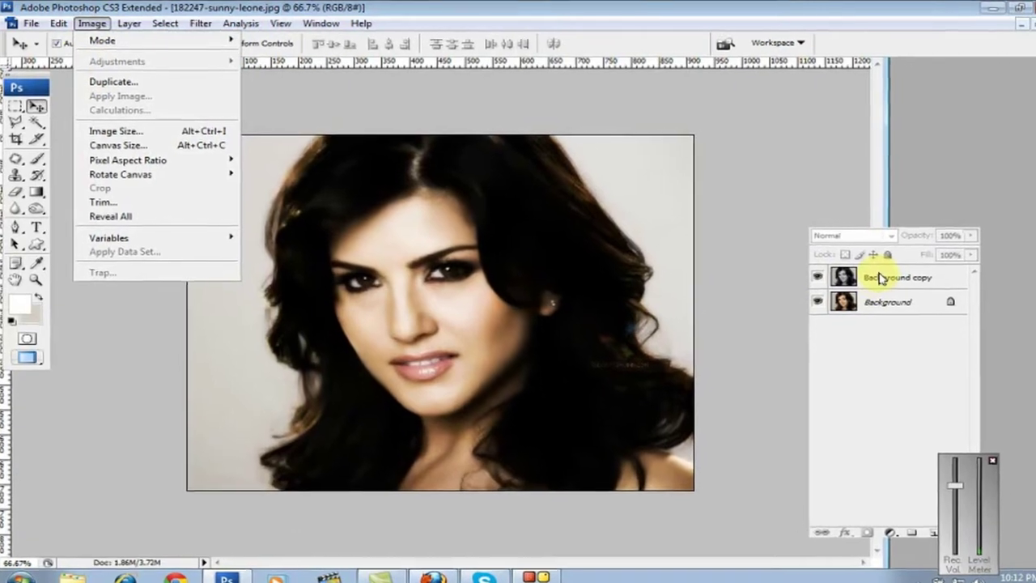
click(878, 274)
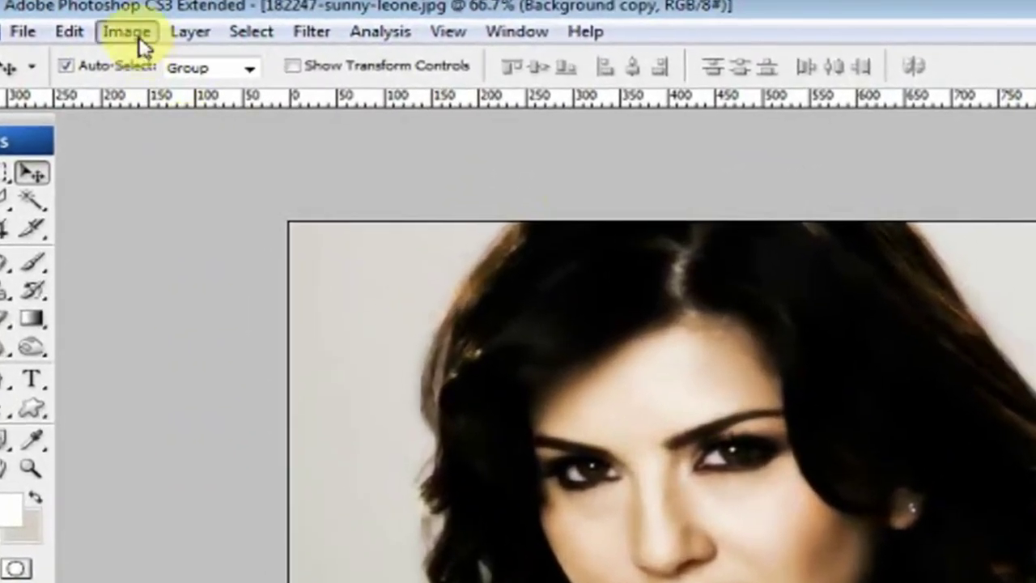
click(132, 33)
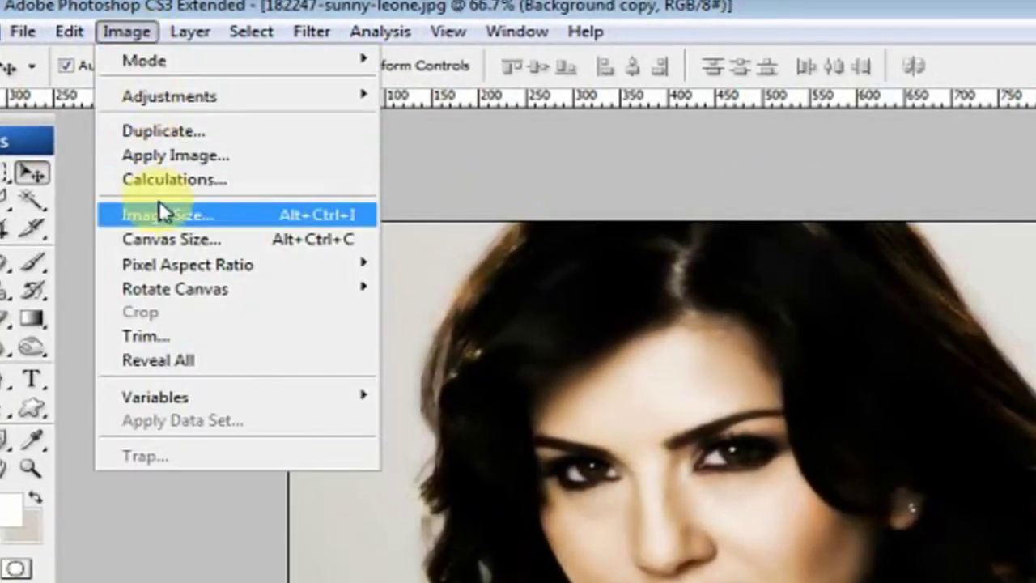
mouse_move(181, 97)
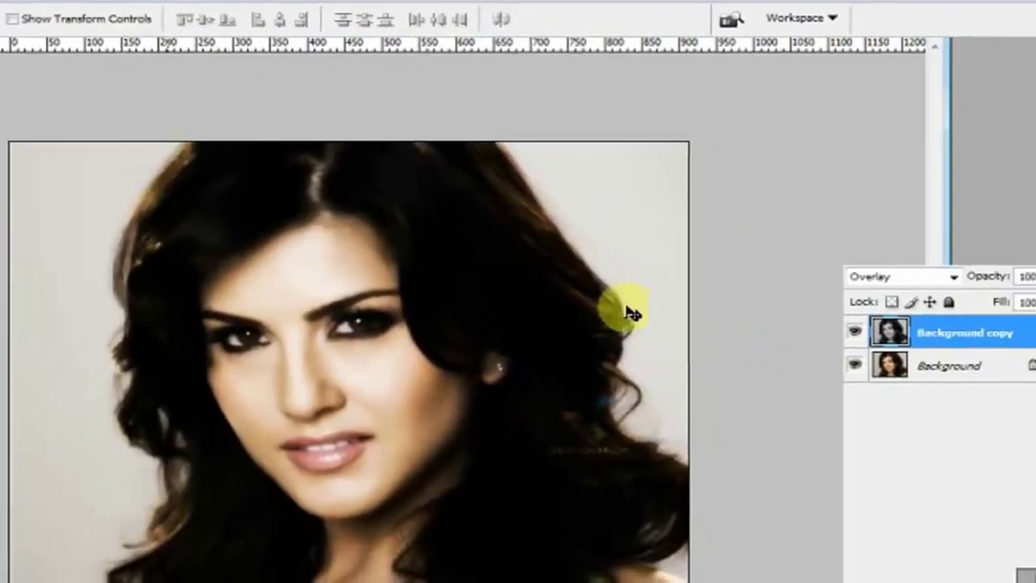
key(ctrl+u)
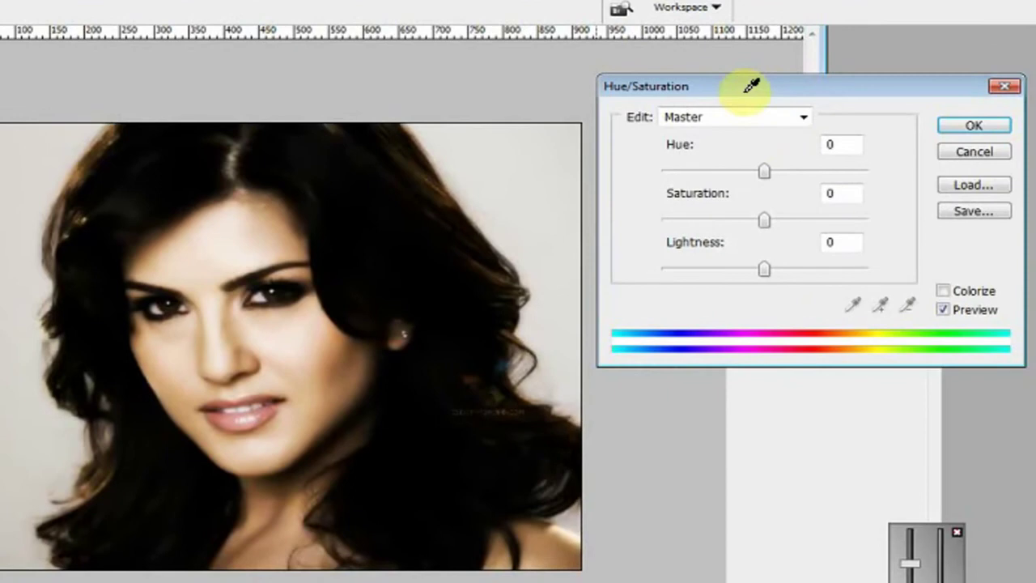
- Colorize the copy at Hue 204, Saturation 25, then hide it to compare
drag(746, 97, 714, 152)
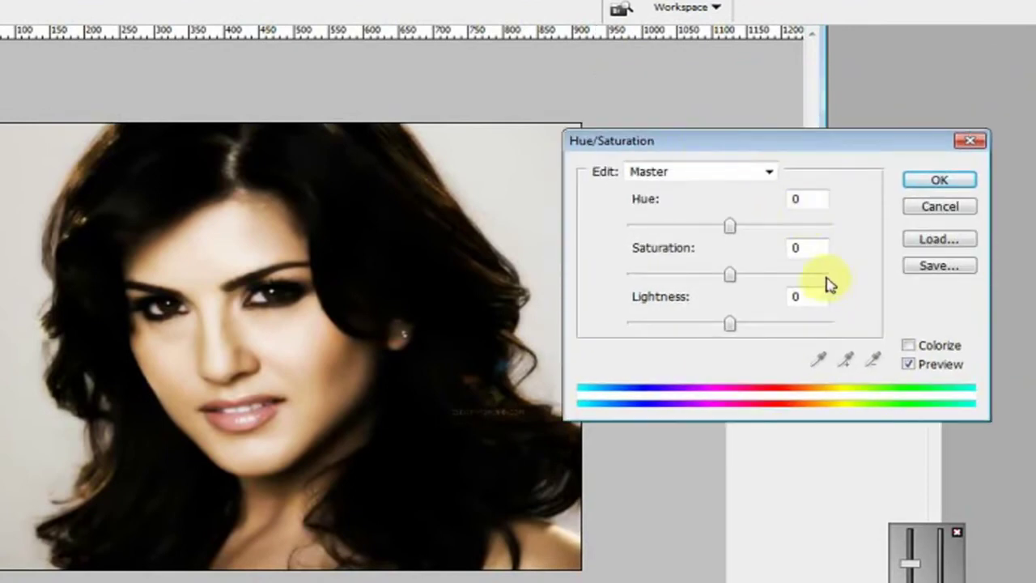
click(910, 347)
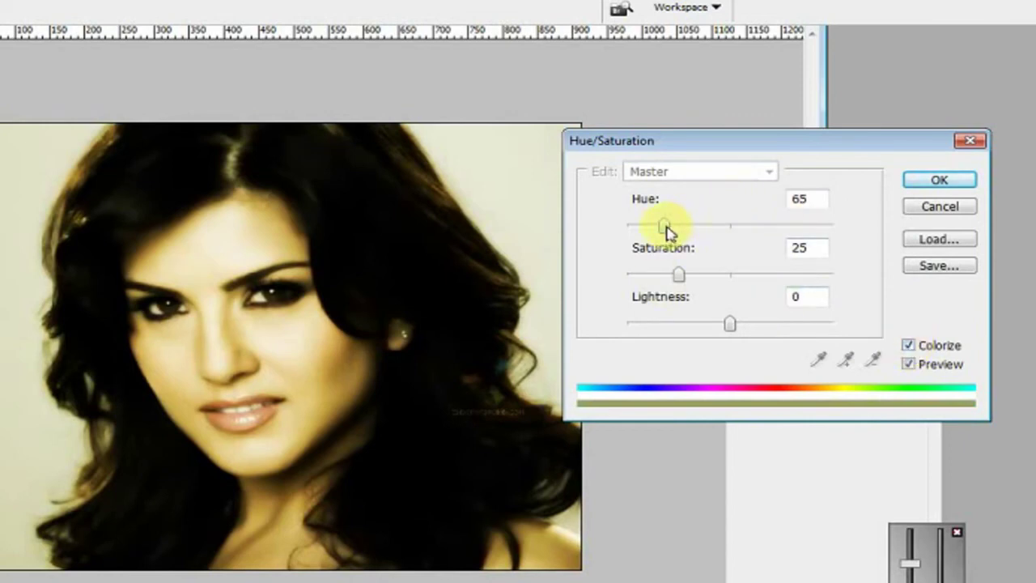
drag(652, 230, 674, 236)
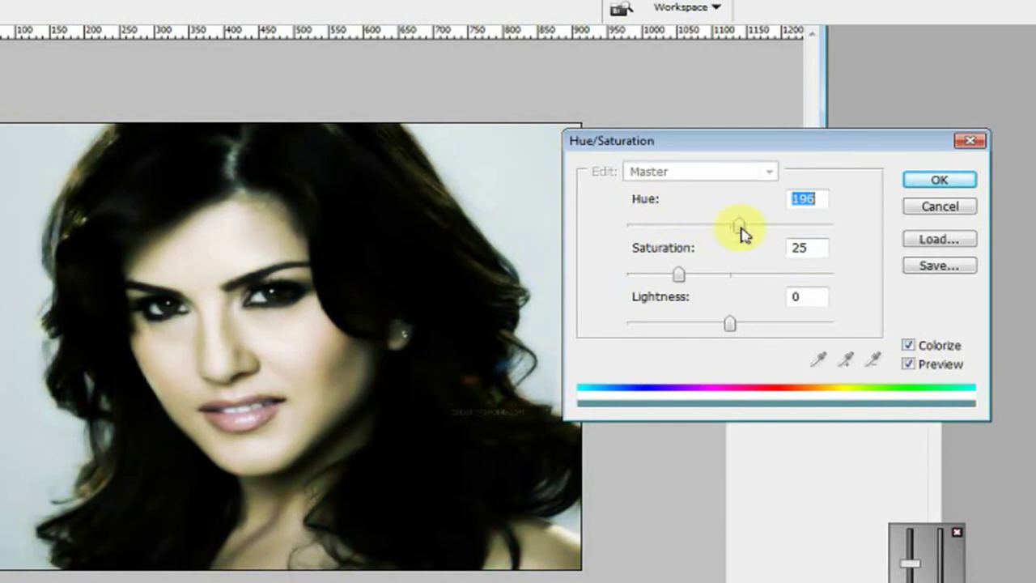
mouse_move(750, 235)
mouse_down()
mouse_move(761, 234)
mouse_move(742, 243)
mouse_up()
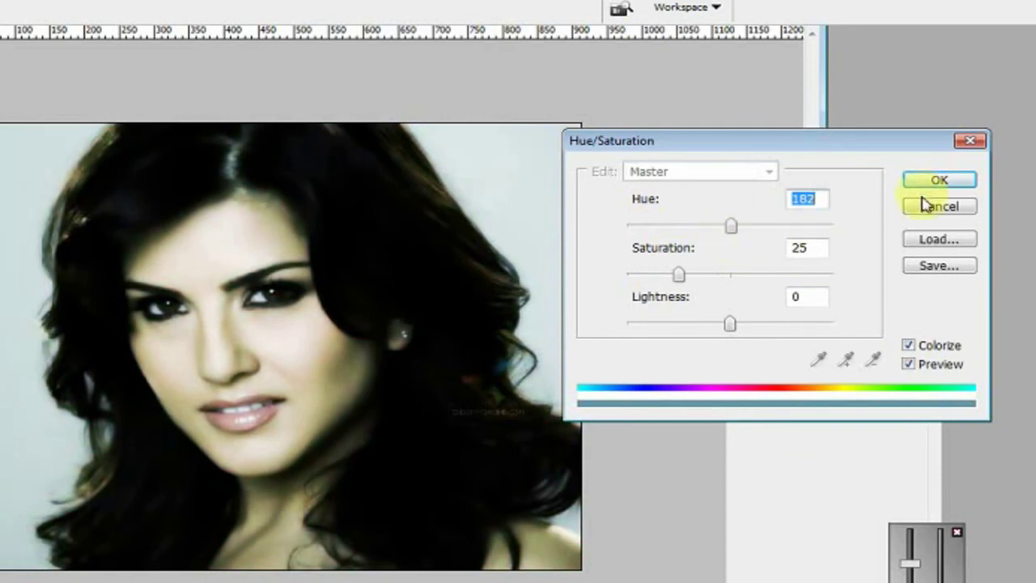
drag(736, 232, 748, 230)
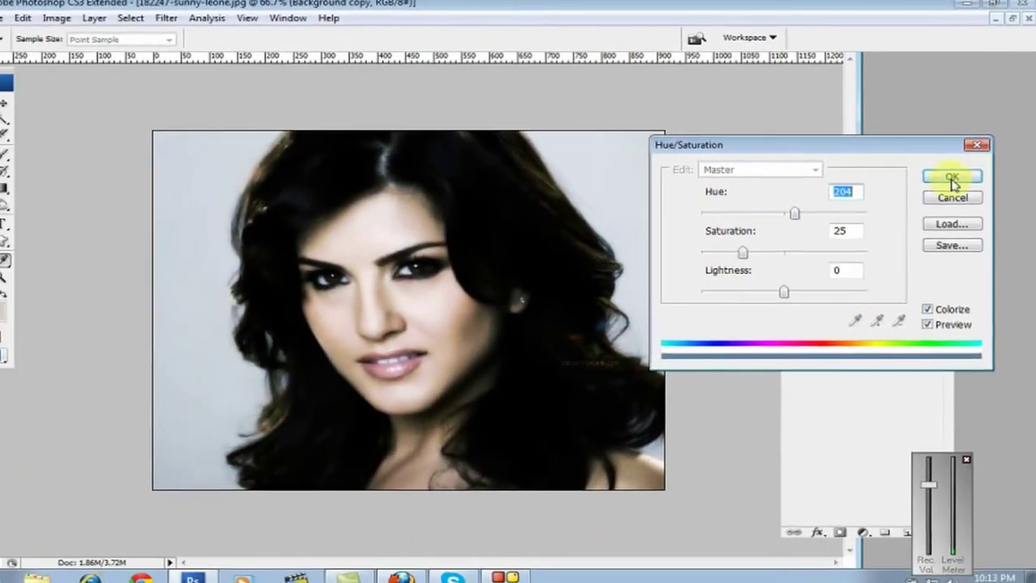
click(948, 177)
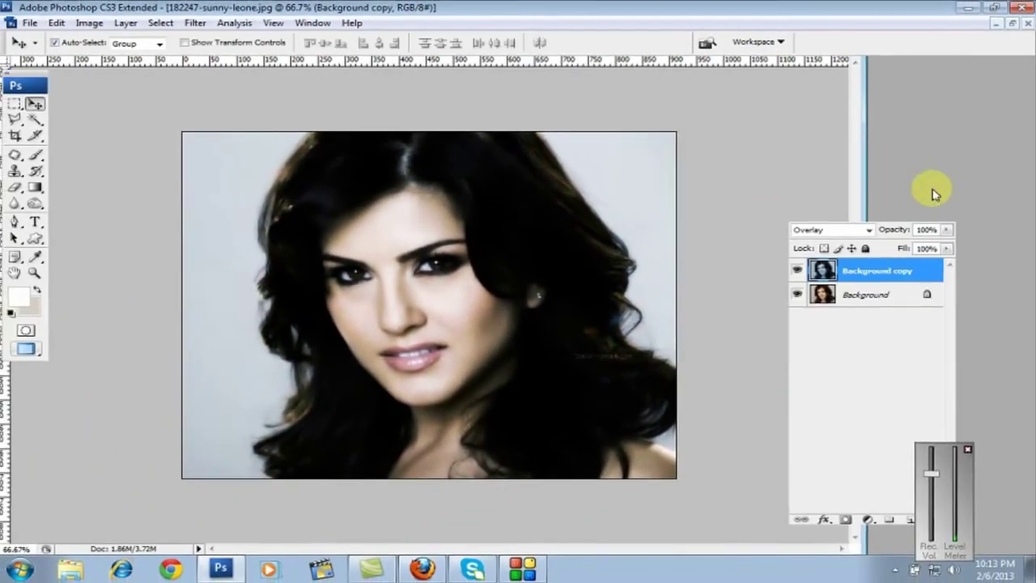
click(800, 273)
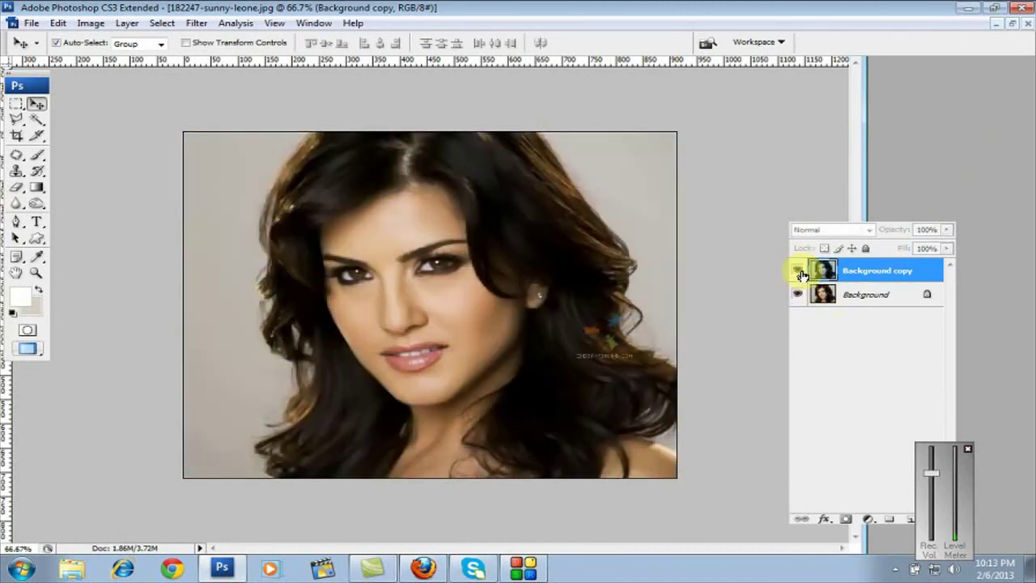